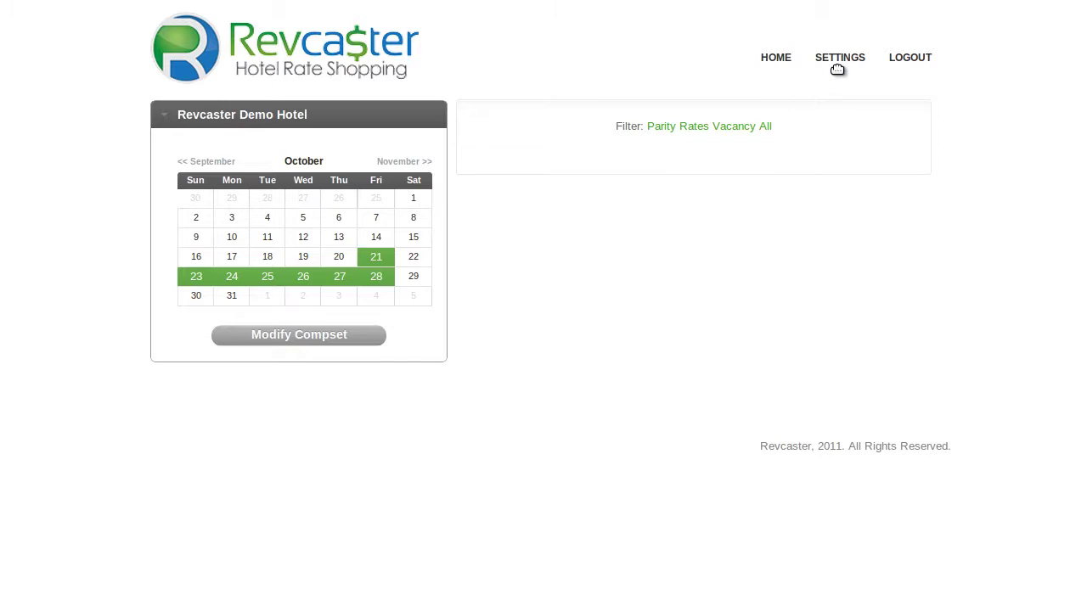
Step: Open the account settings and view the options for sharing alerts by email
{"action": "left_click", "coordinate": [837, 66]}
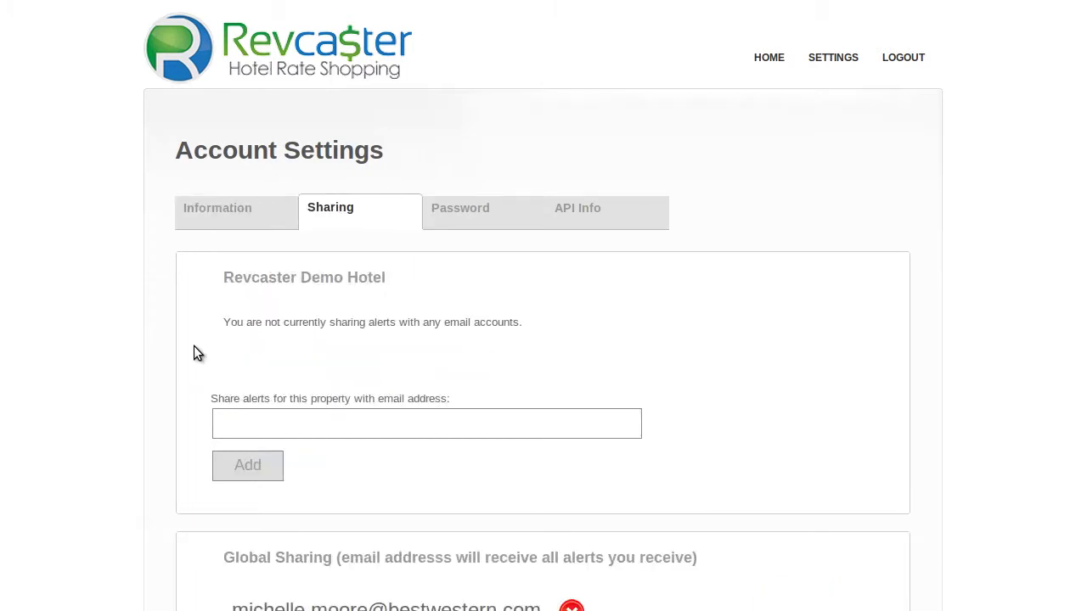
{"action": "scroll", "coordinate": [196, 394], "scroll_direction": "down", "scroll_amount": 1}
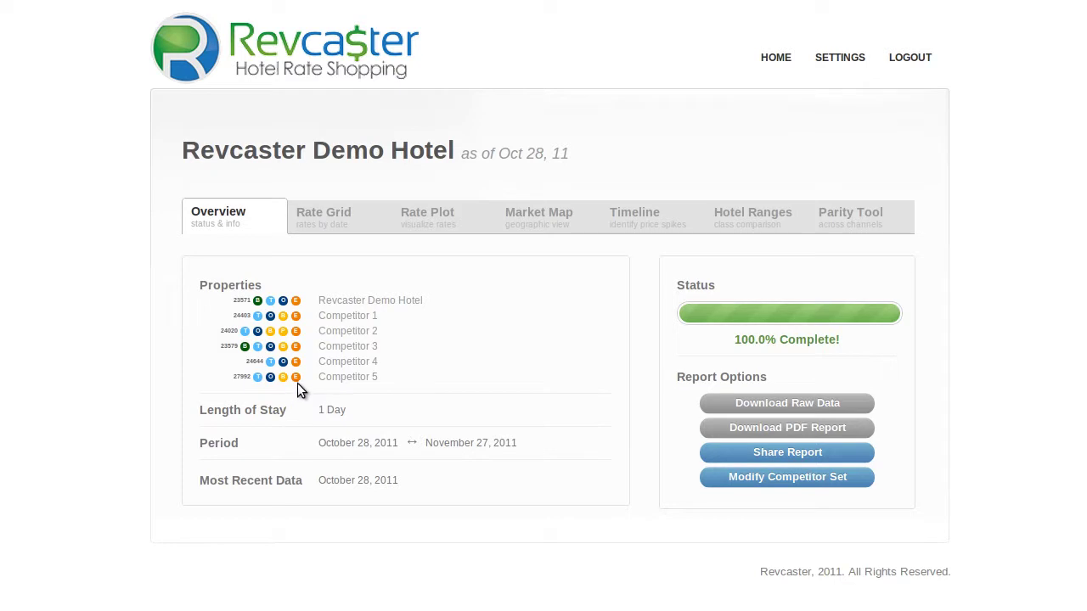
Step: Examine the demo hotel report's overview, including the property channel listings and the most recent data date
{"action": "double_click", "coordinate": [242, 378]}
{"action": "left_click", "coordinate": [187, 382]}
{"action": "double_click", "coordinate": [336, 480]}
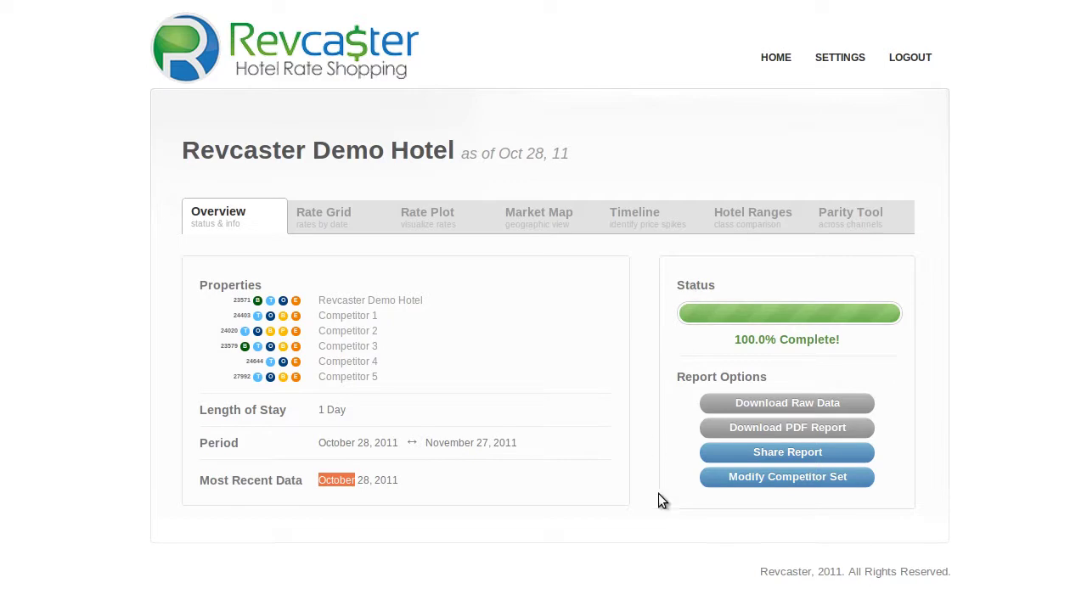
Step: Display the report's share link, highlight the whole link and close the sharing message
{"action": "left_click", "coordinate": [801, 463]}
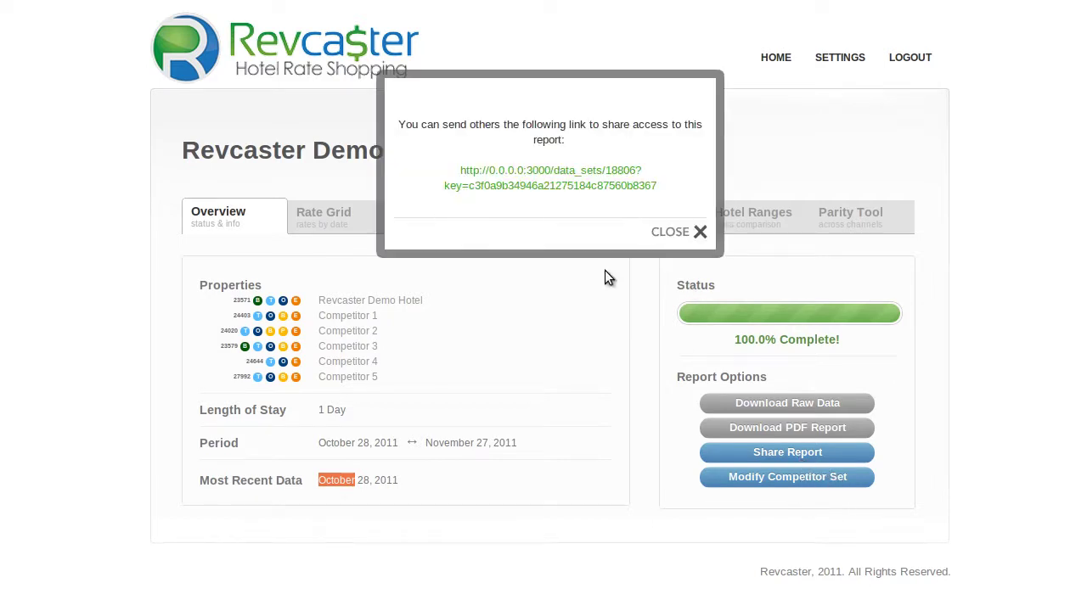
{"action": "left_click_drag", "start_coordinate": [656, 185], "coordinate": [463, 166]}
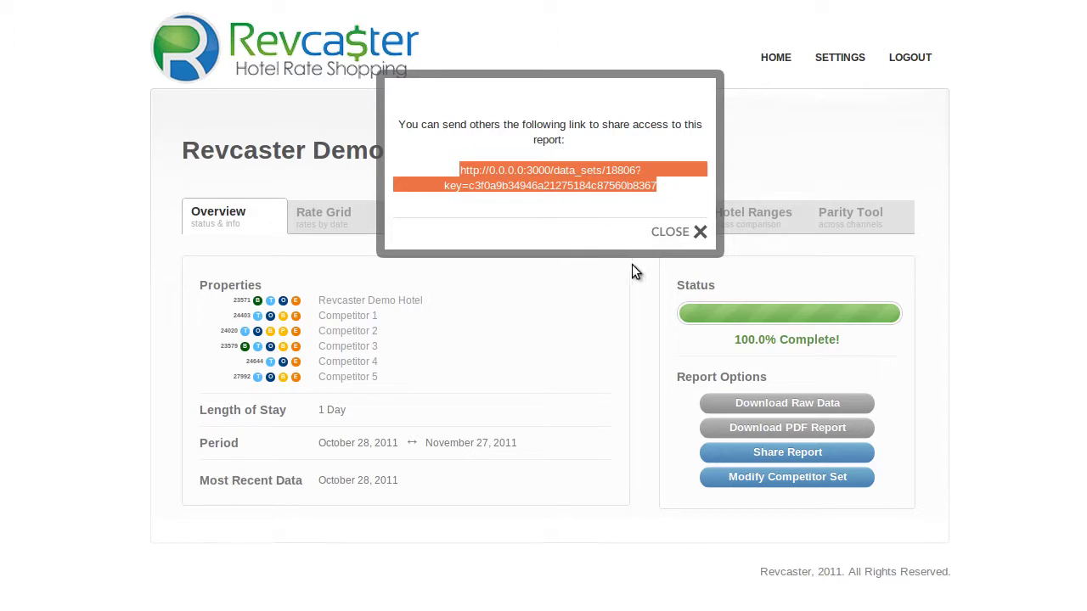
{"action": "left_click", "coordinate": [694, 232]}
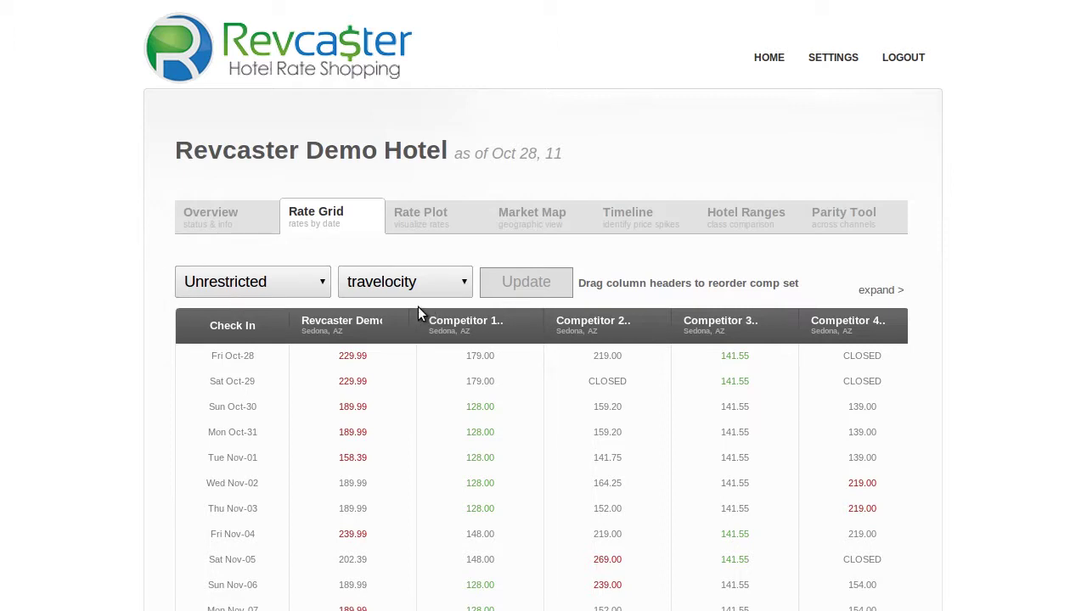
Step: View the available rate type and booking channel filter options in the rate grid without changing them
{"action": "left_click", "coordinate": [254, 288]}
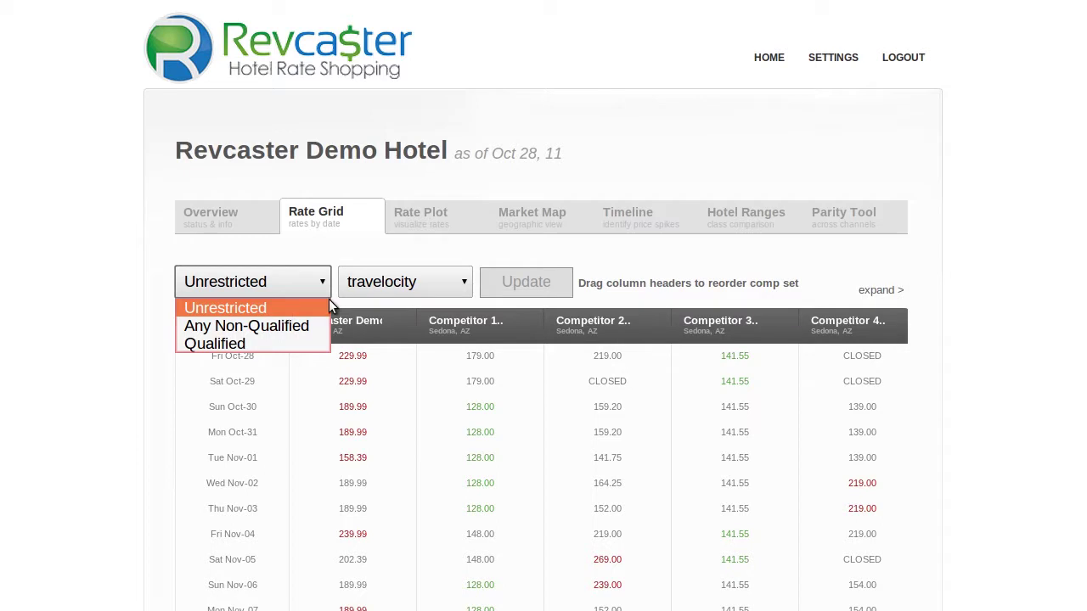
{"action": "left_click", "coordinate": [453, 287]}
{"action": "left_click", "coordinate": [465, 285]}
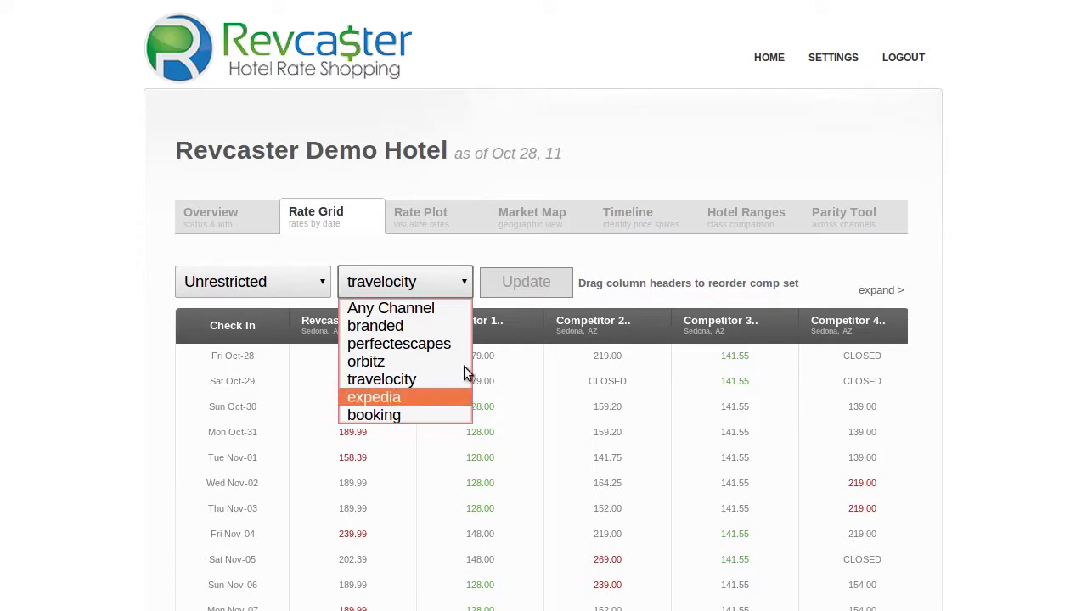
{"action": "left_click", "coordinate": [682, 271]}
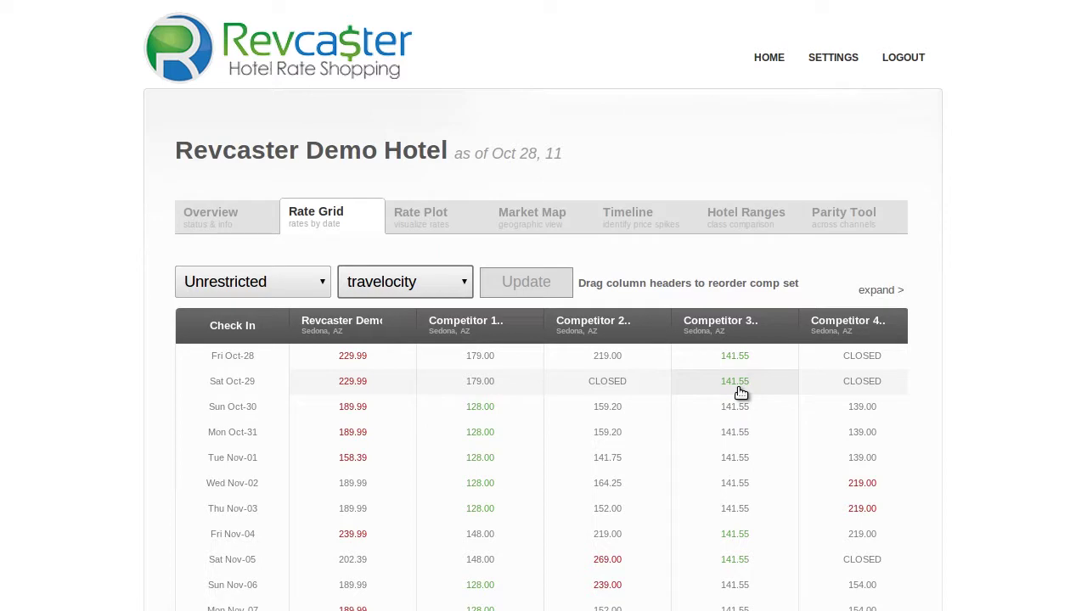
Step: Review the full rate breakdown by channel, room type and rate type for Revcaster Demo Hotel on Sat Oct-29, and close it
{"action": "left_click", "coordinate": [355, 384]}
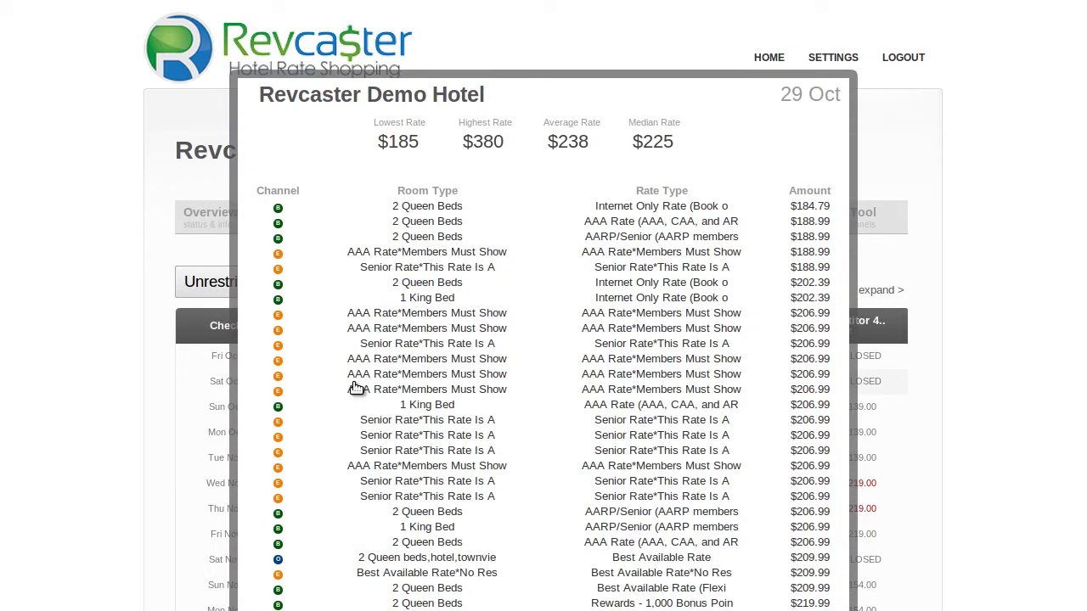
{"action": "left_click_drag", "start_coordinate": [781, 94], "coordinate": [820, 93]}
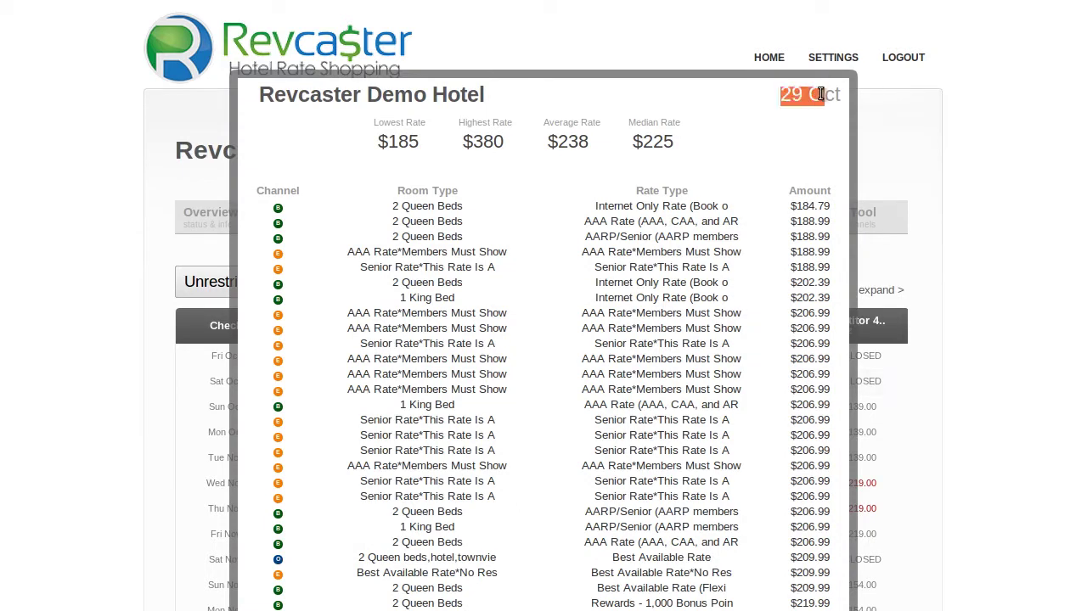
{"action": "left_click", "coordinate": [294, 94]}
{"action": "scroll", "coordinate": [636, 363], "scroll_direction": "down", "scroll_amount": 1}
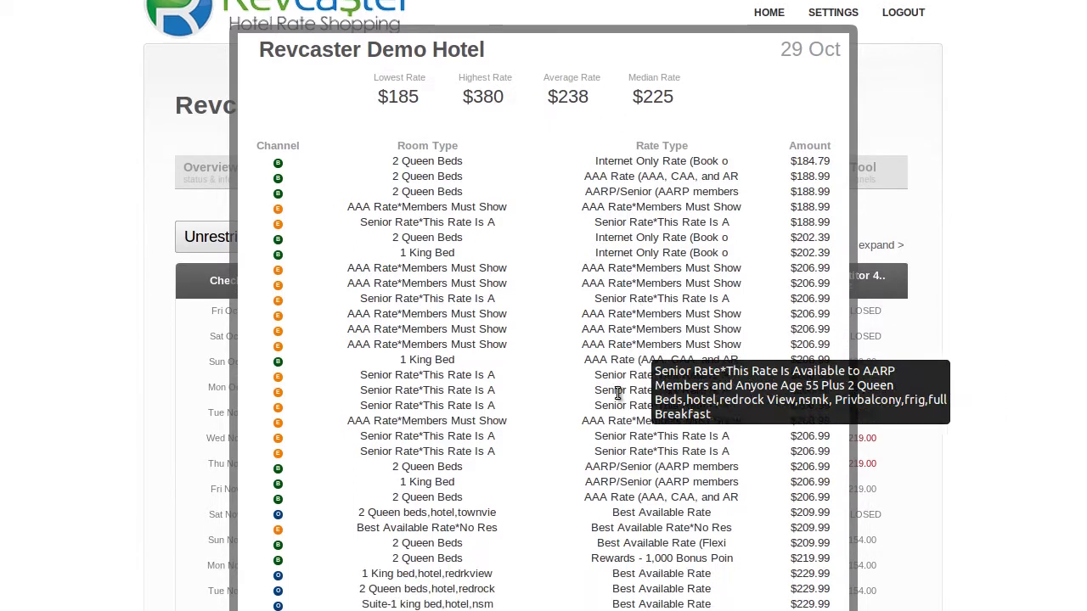
{"action": "scroll", "coordinate": [619, 390], "scroll_direction": "down", "scroll_amount": 1}
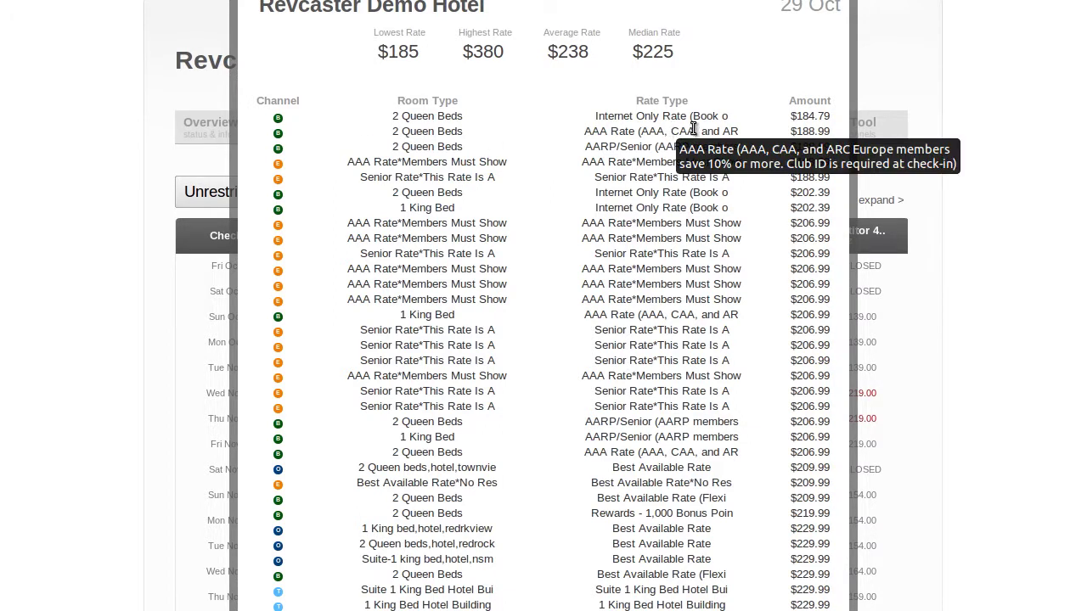
{"action": "scroll", "coordinate": [822, 216], "scroll_direction": "down", "scroll_amount": 1}
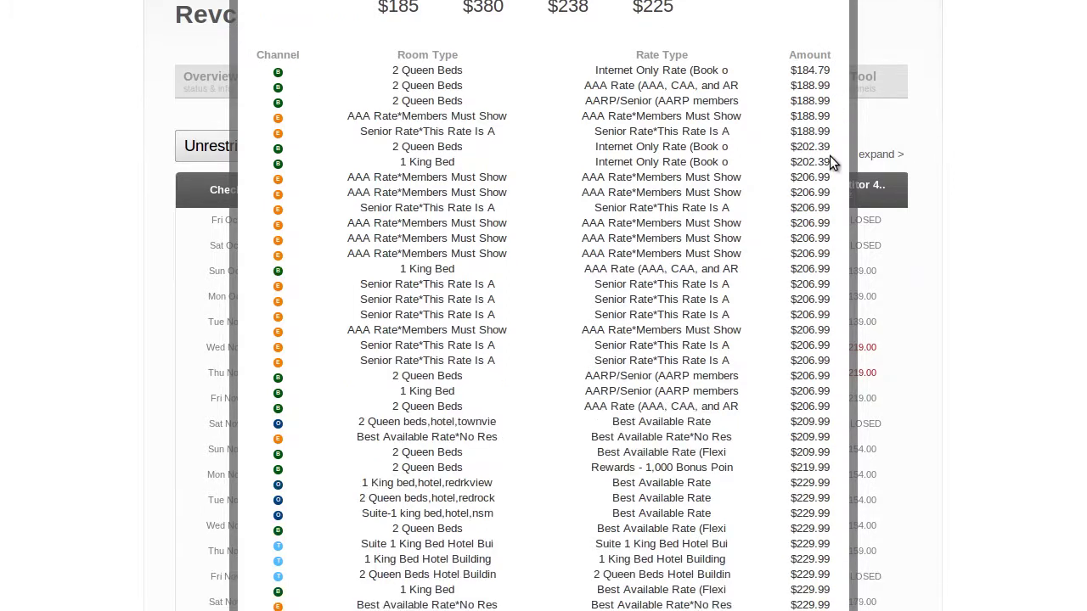
{"action": "scroll", "coordinate": [832, 513], "scroll_direction": "down", "scroll_amount": 1}
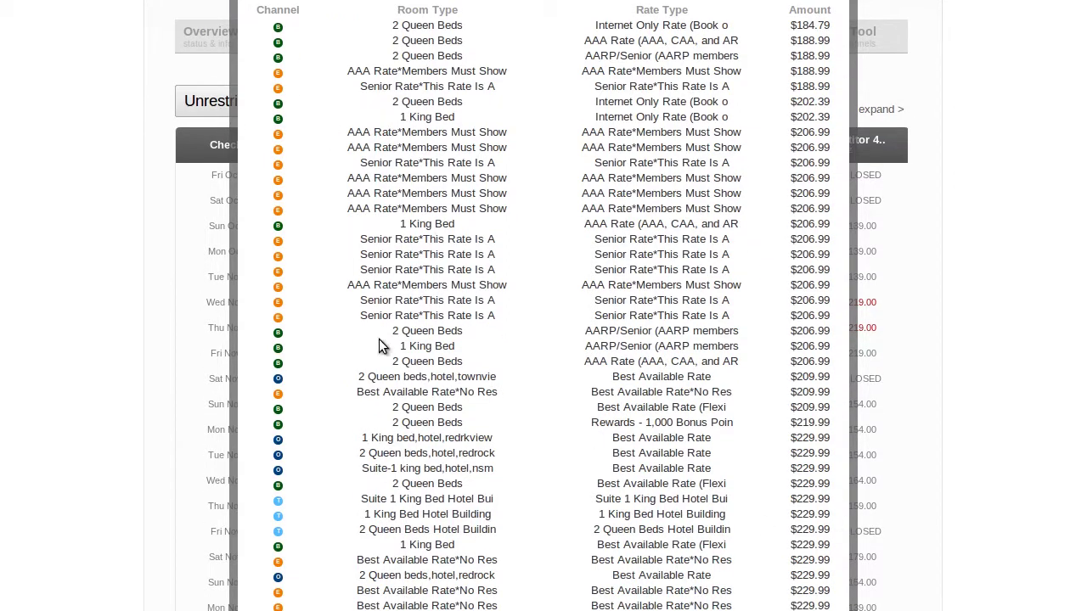
{"action": "scroll", "coordinate": [398, 457], "scroll_direction": "down", "scroll_amount": 1}
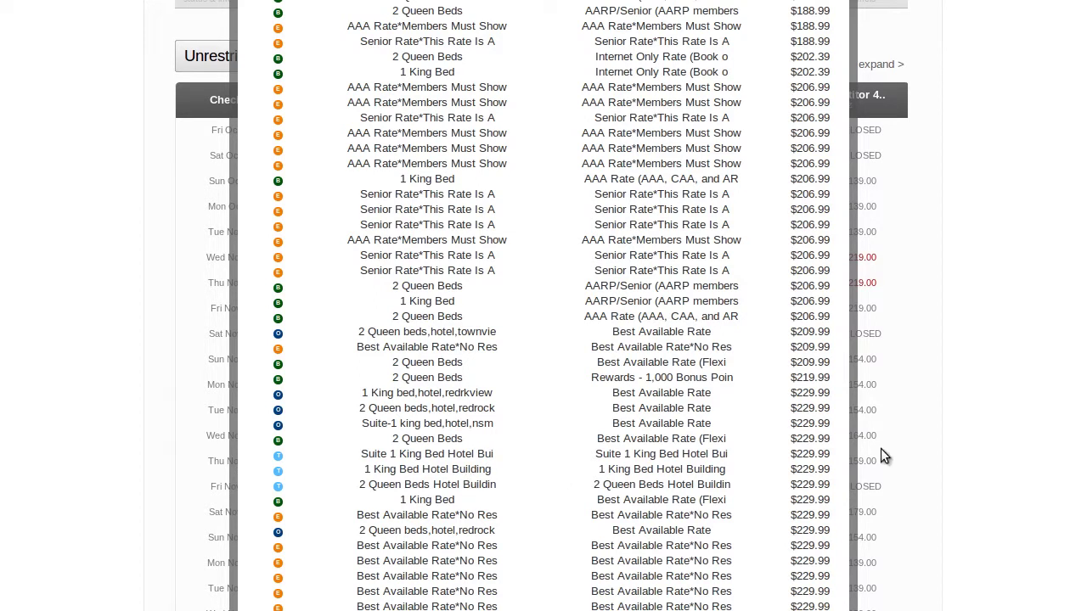
{"action": "scroll", "coordinate": [831, 416], "scroll_direction": "down", "scroll_amount": 5}
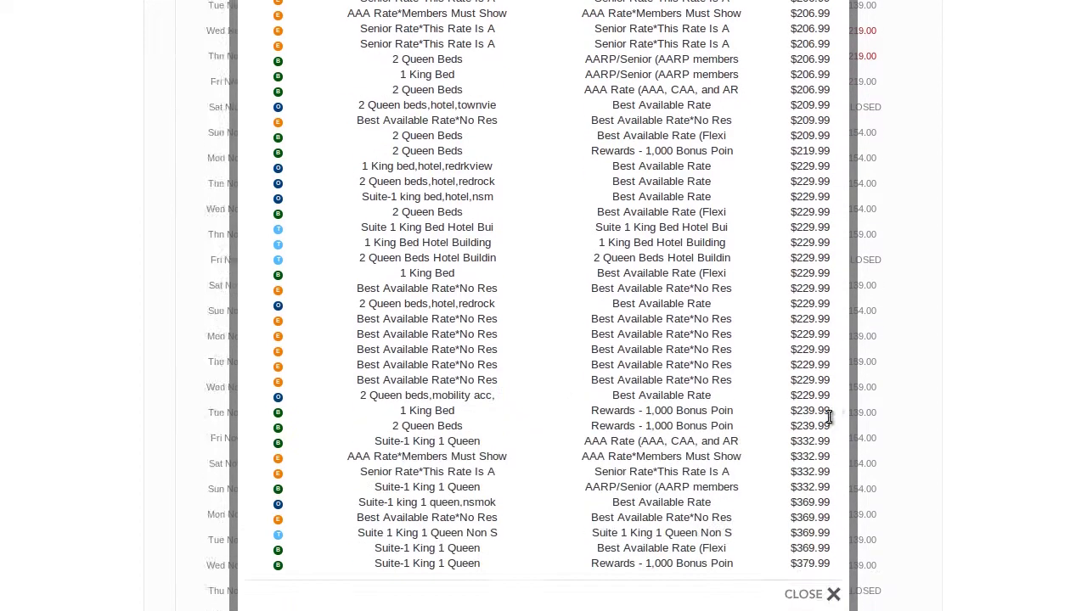
{"action": "left_click", "coordinate": [833, 540]}
Step: Expand the rate grid to show the columns of all competitors
{"action": "scroll", "coordinate": [1030, 465], "scroll_direction": "up", "scroll_amount": 3}
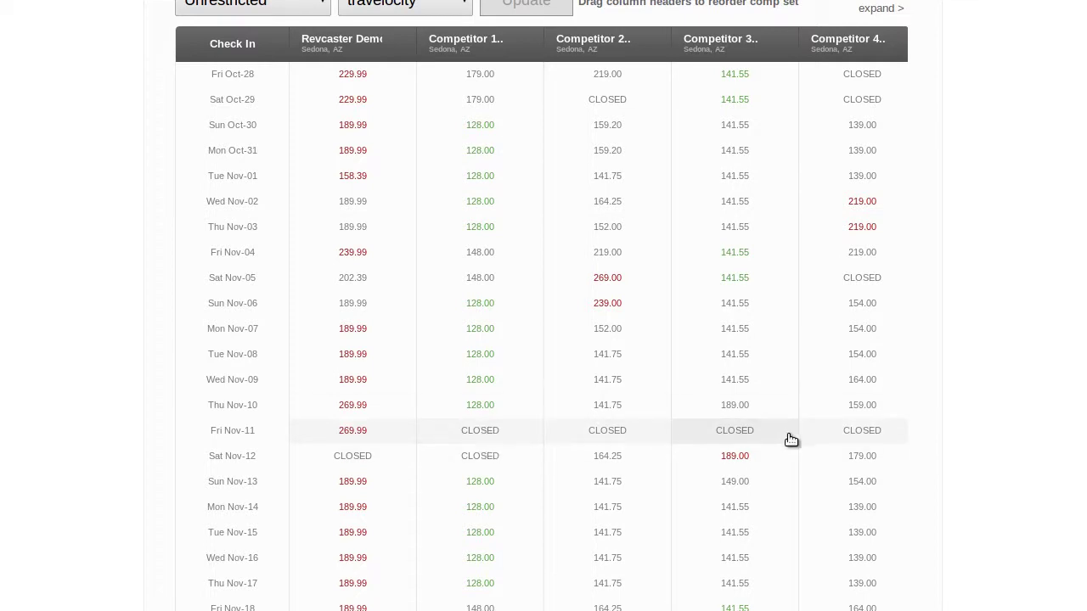
{"action": "scroll", "coordinate": [788, 436], "scroll_direction": "up", "scroll_amount": 2}
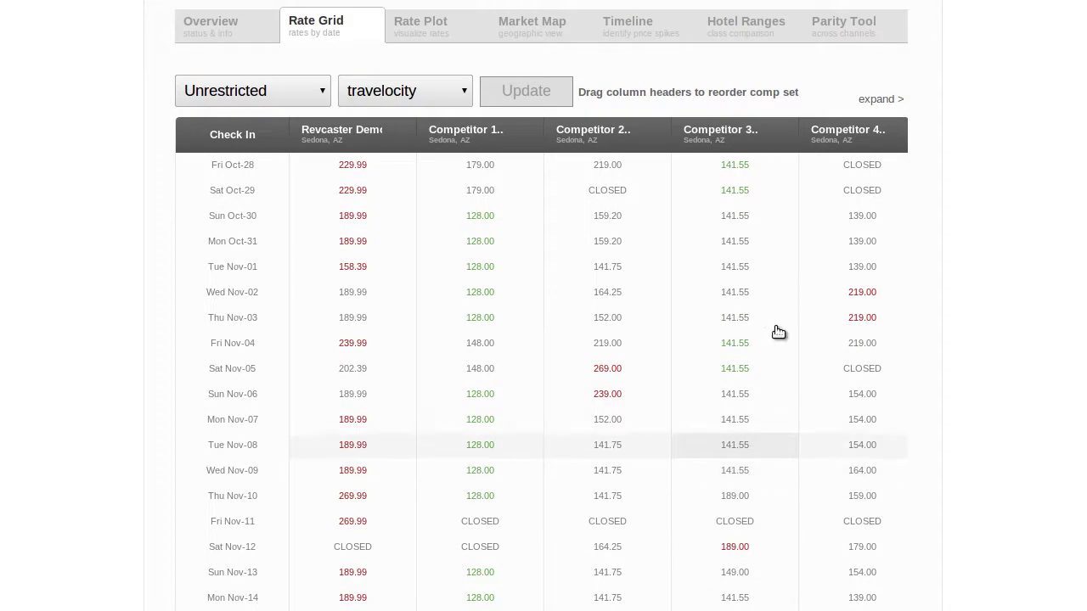
{"action": "left_click", "coordinate": [868, 104]}
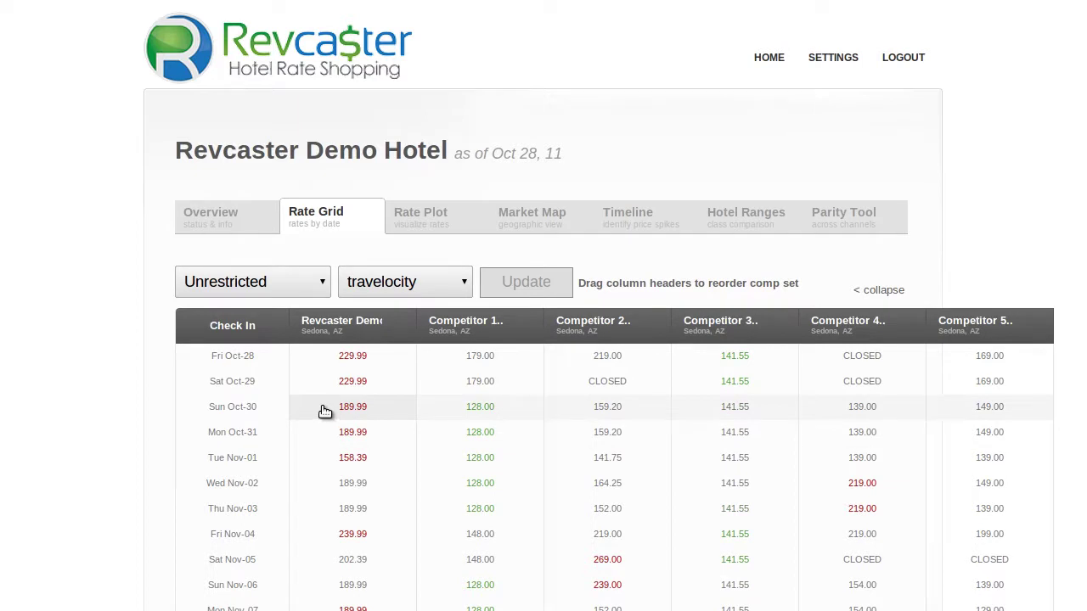
Step: Reorder the rate grid by moving Competitor 3, followed by Competitor 5, directly after the Revcaster Demo Hotel column
{"action": "mouse_move", "coordinate": [691, 320]}
{"action": "left_click_drag", "start_coordinate": [721, 320], "coordinate": [441, 321]}
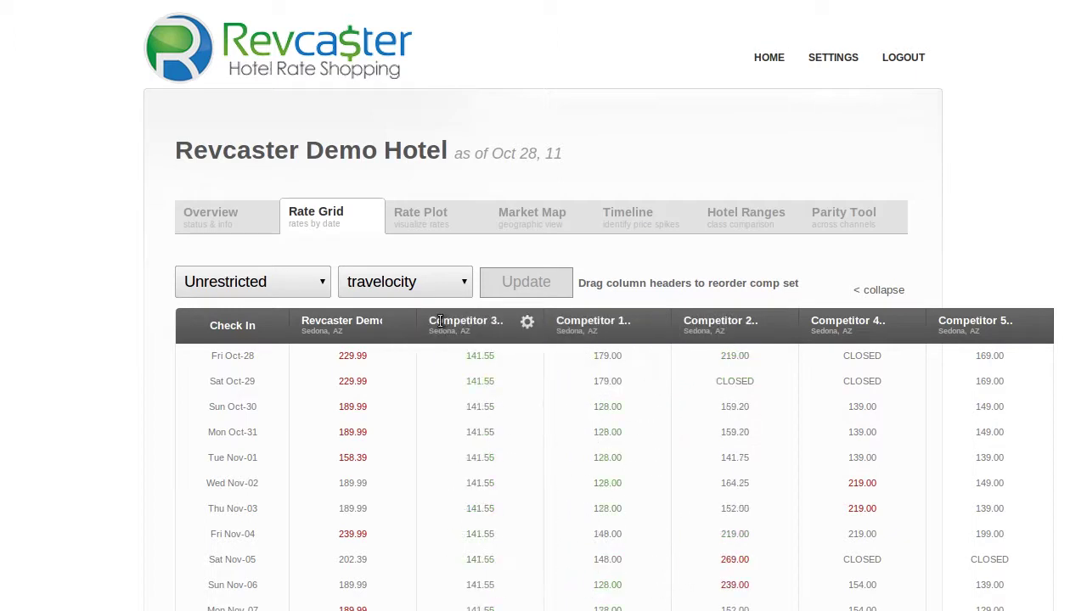
{"action": "mouse_move", "coordinate": [1001, 330]}
{"action": "left_click_drag", "start_coordinate": [996, 326], "coordinate": [425, 333]}
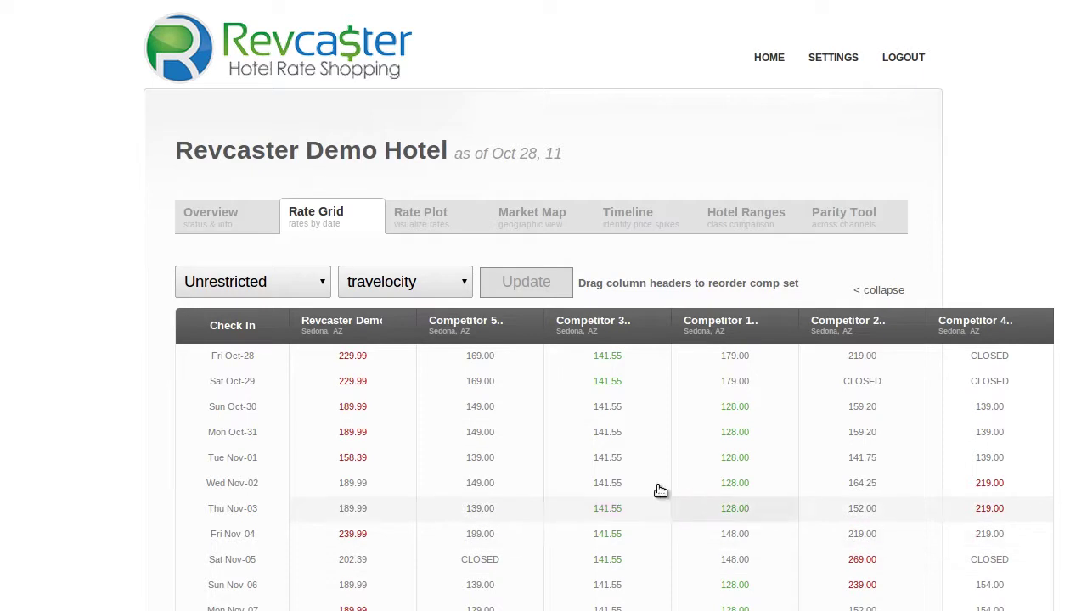
Step: Update the rate plot to exclude Competitor 3, Competitor 4 and Competitor 5
{"action": "left_click", "coordinate": [421, 217]}
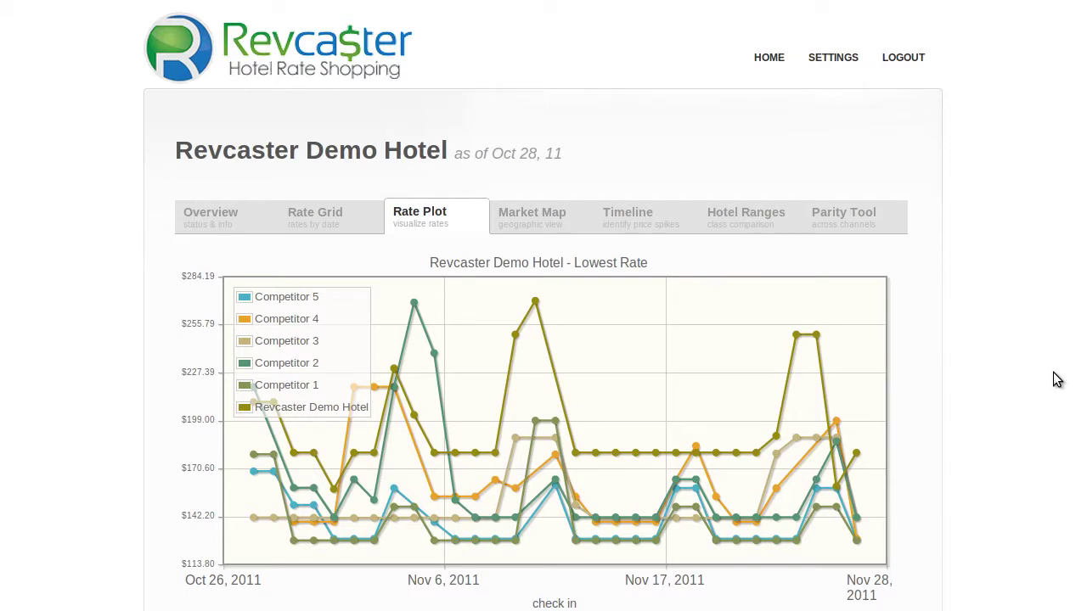
{"action": "scroll", "coordinate": [1053, 399], "scroll_direction": "down", "scroll_amount": 2}
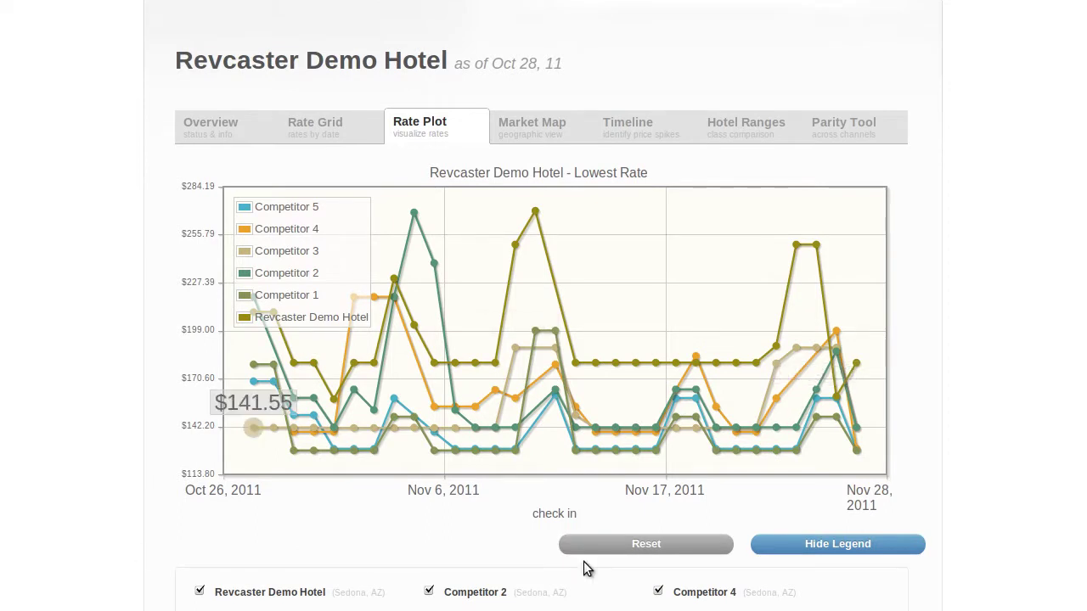
{"action": "scroll", "coordinate": [584, 568], "scroll_direction": "down", "scroll_amount": 1}
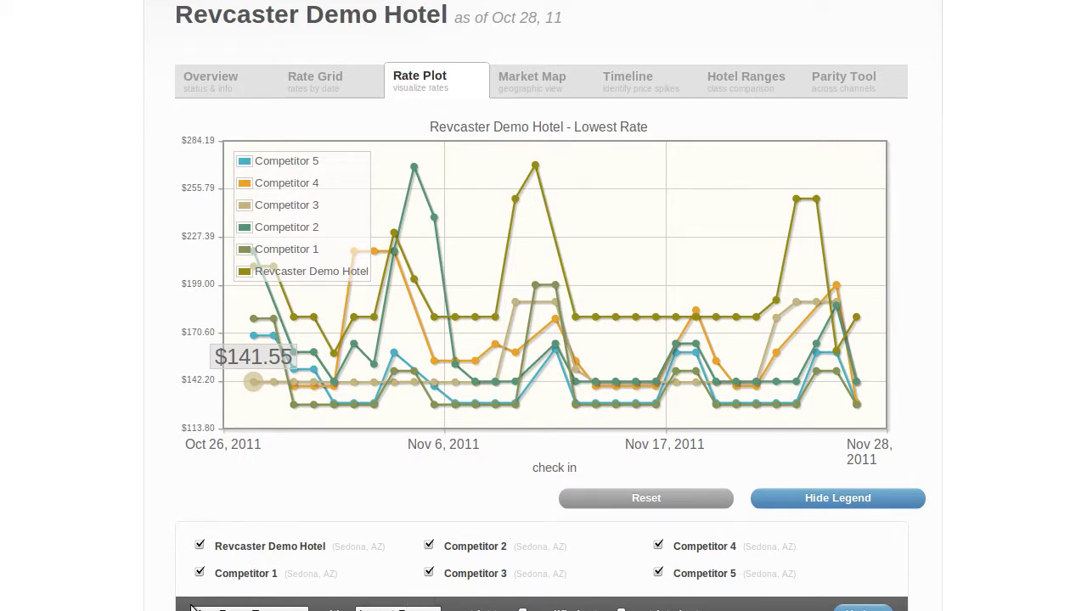
{"action": "left_click", "coordinate": [429, 573]}
{"action": "left_click", "coordinate": [658, 546]}
{"action": "left_click", "coordinate": [661, 574]}
{"action": "left_click", "coordinate": [863, 609]}
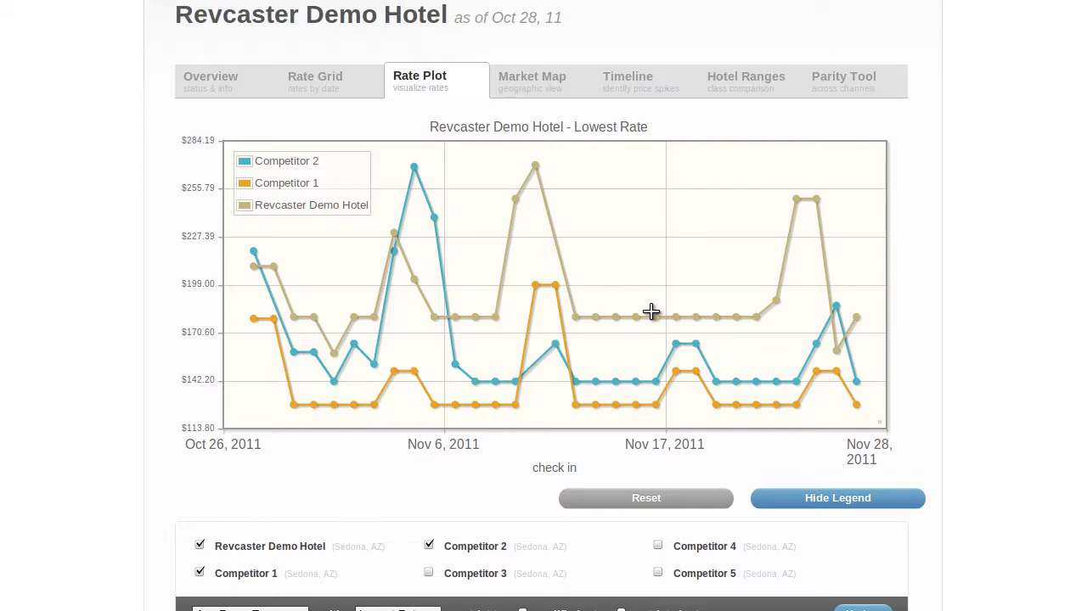
Step: Inspect rate points on the plot, hide its legend and reset the plot
{"action": "mouse_move", "coordinate": [538, 167]}
{"action": "mouse_move", "coordinate": [534, 289]}
{"action": "left_click", "coordinate": [802, 506]}
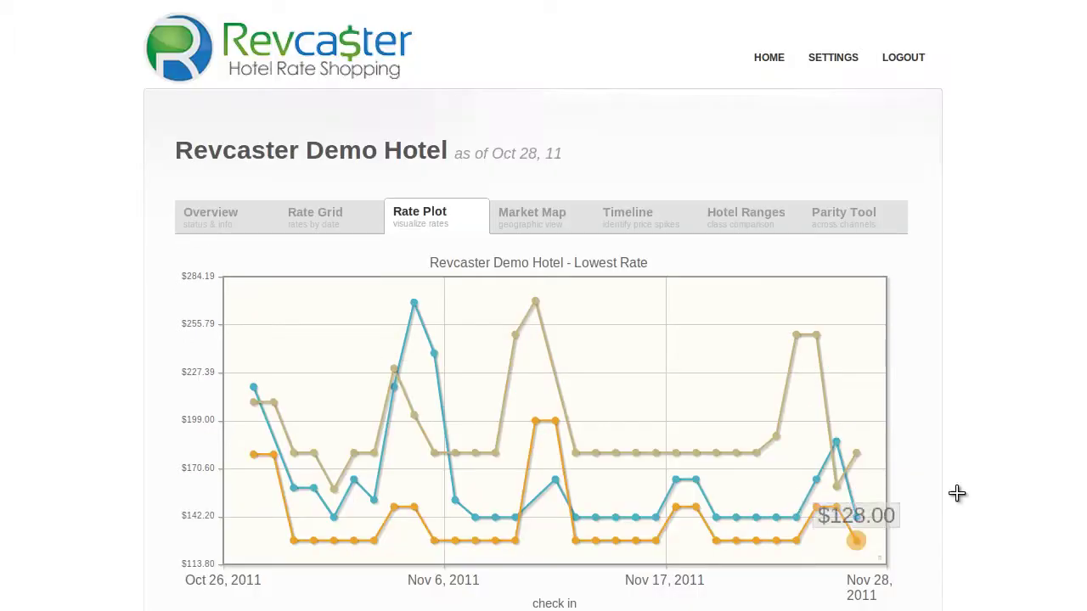
{"action": "scroll", "coordinate": [965, 502], "scroll_direction": "down", "scroll_amount": 1}
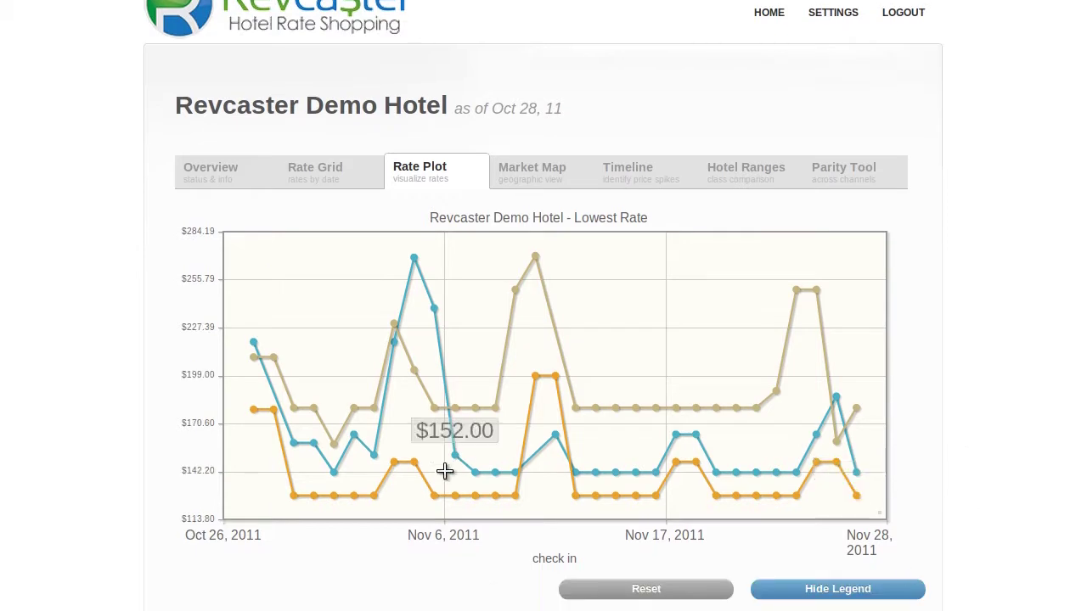
{"action": "left_click", "coordinate": [675, 591]}
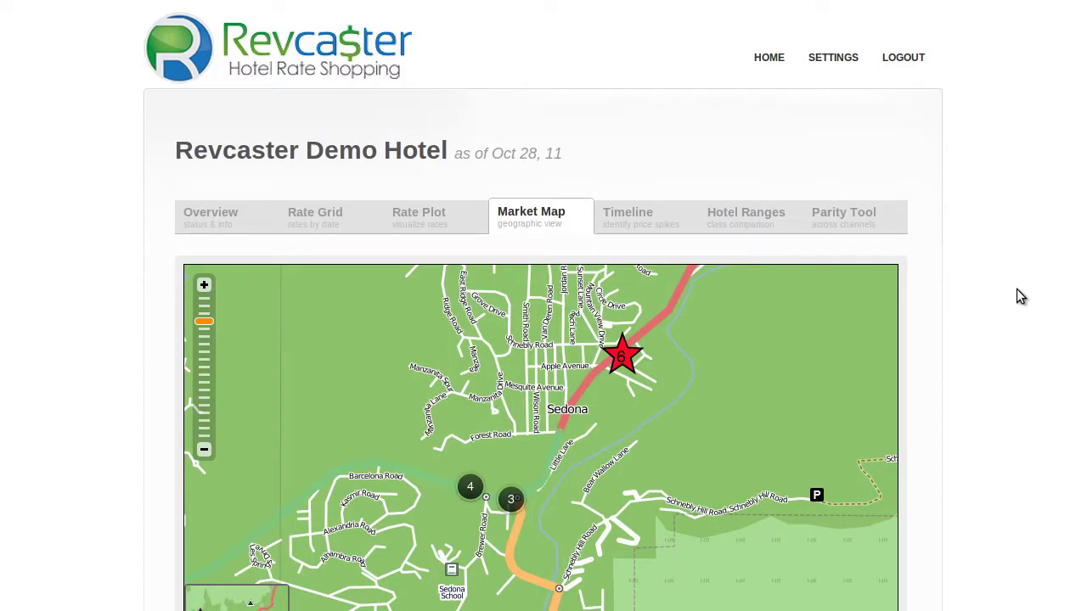
Step: View the rate charts of the starred Revcaster Demo Hotel and of Competitor 4 from their market map markers
{"action": "scroll", "coordinate": [1017, 289], "scroll_direction": "down", "scroll_amount": 3}
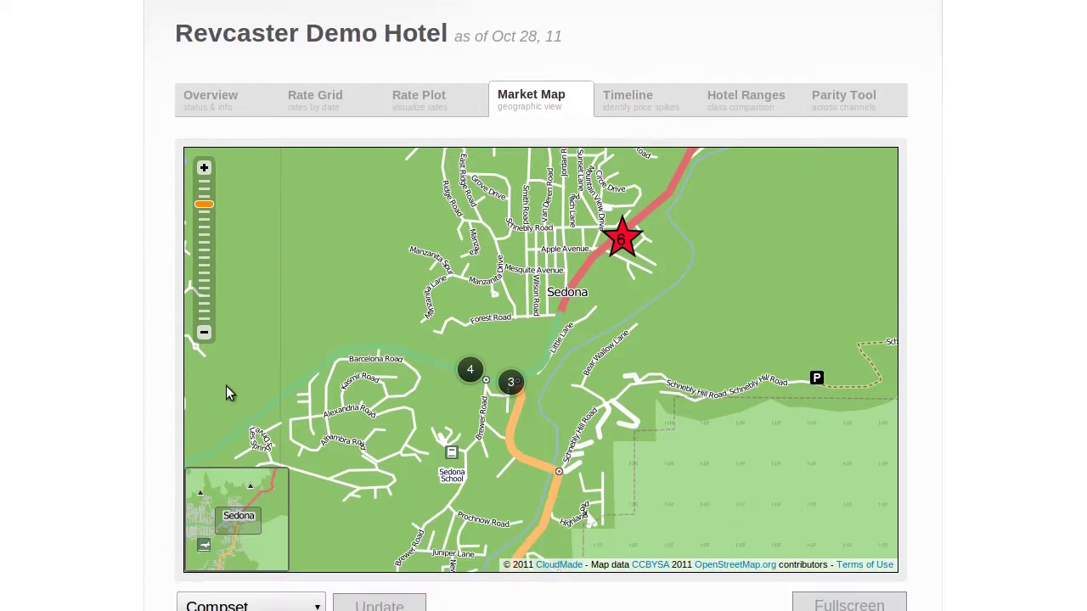
{"action": "left_click", "coordinate": [204, 167]}
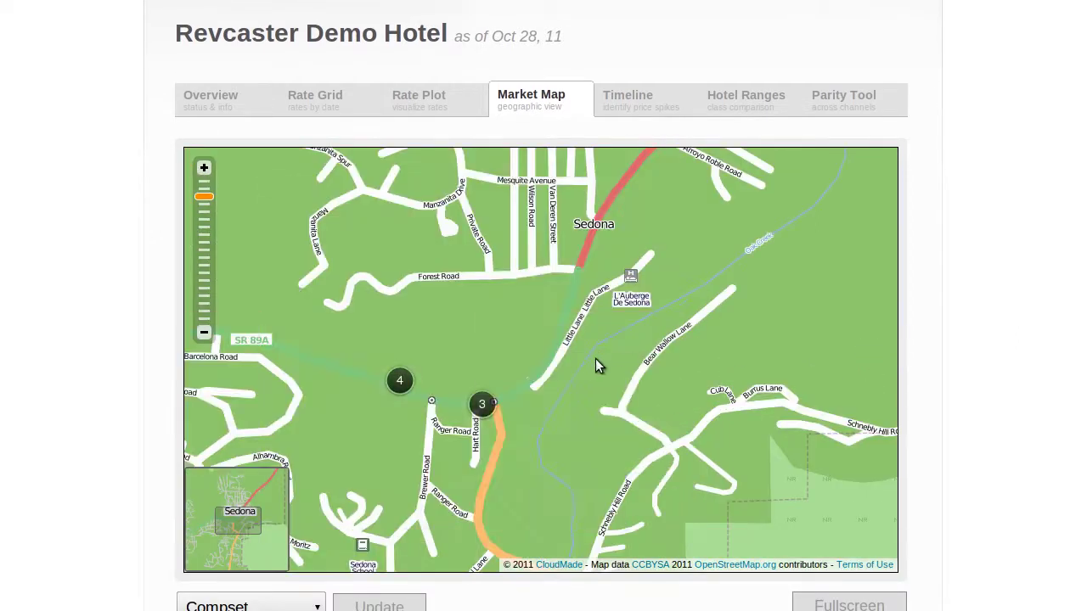
{"action": "left_click_drag", "start_coordinate": [623, 317], "coordinate": [577, 433]}
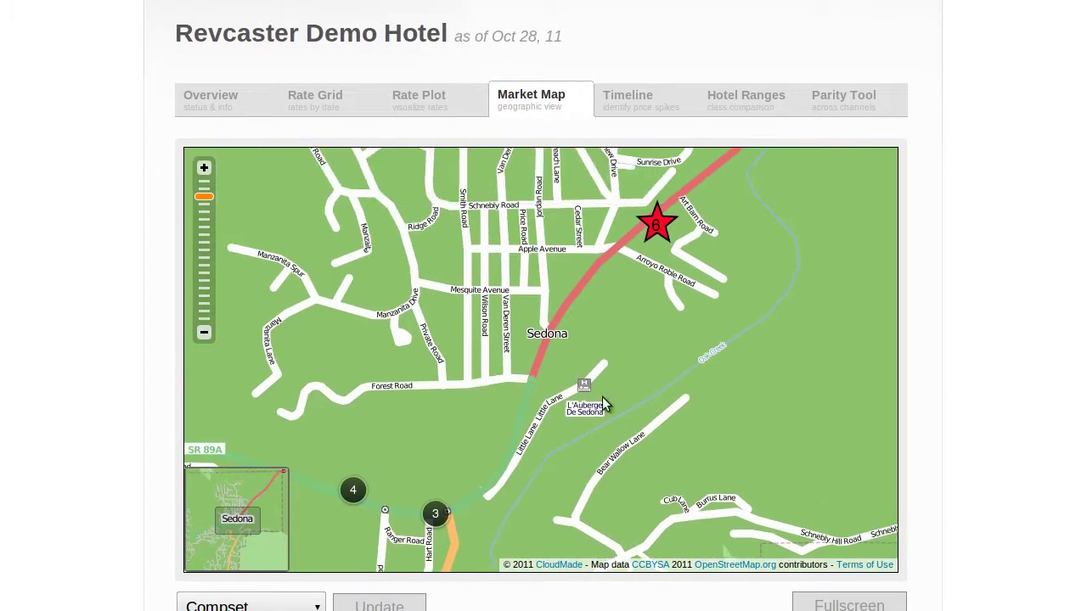
{"action": "left_click", "coordinate": [659, 229]}
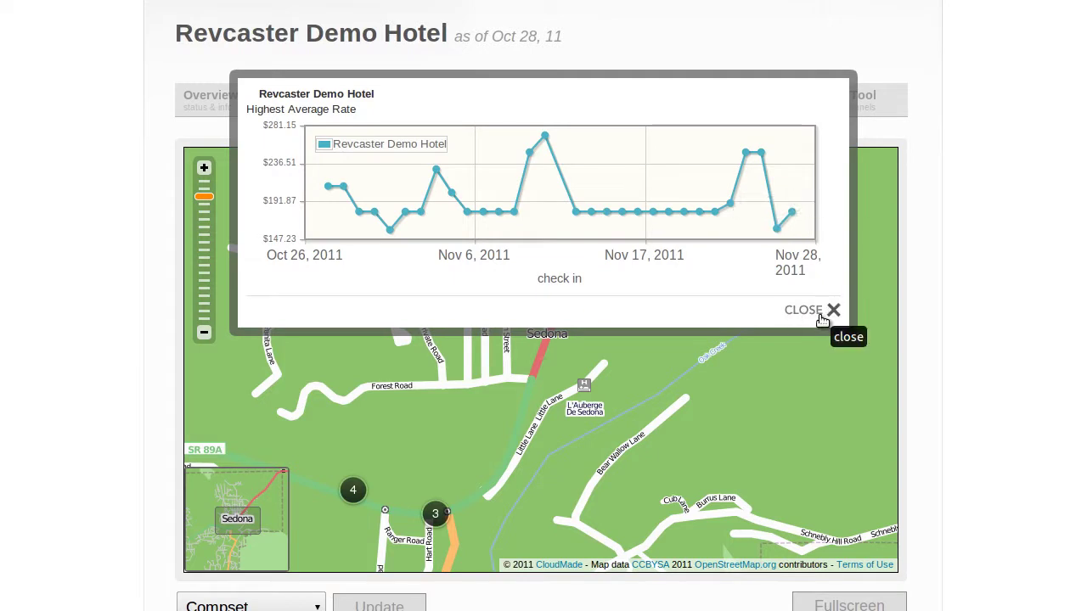
{"action": "left_click", "coordinate": [820, 317]}
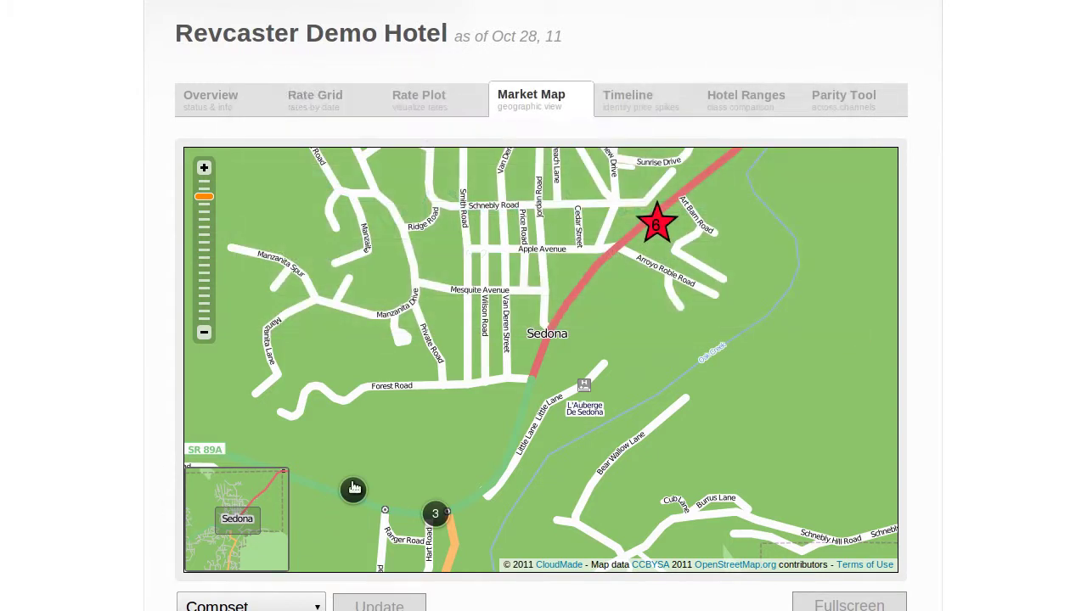
{"action": "left_click", "coordinate": [353, 490]}
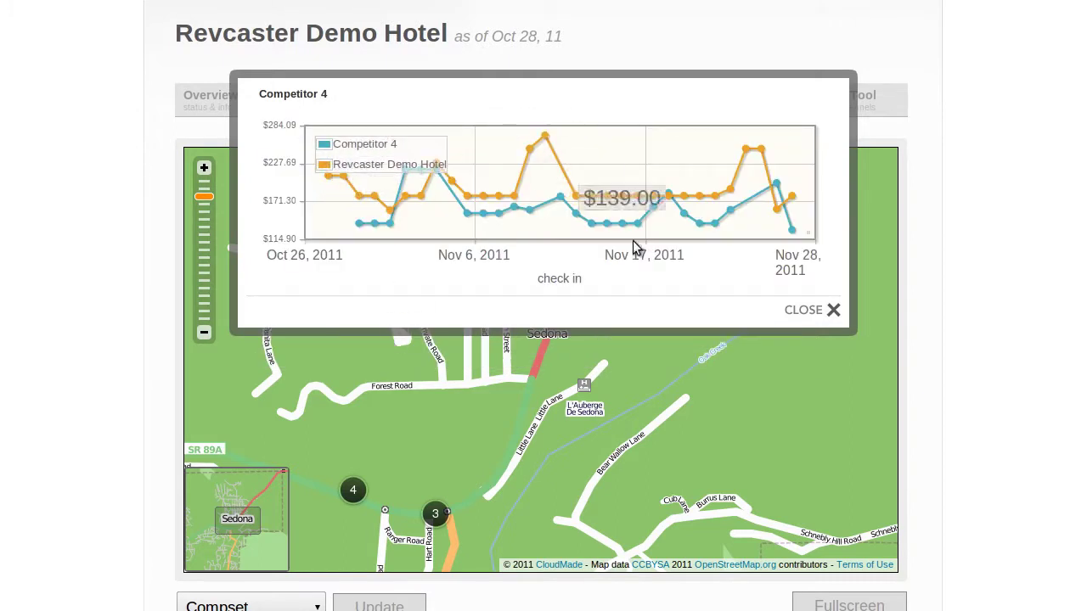
Step: Close the Competitor 4 chart and review the timeline's November 2 rate details, including managed and competitor average BAR
{"action": "left_click", "coordinate": [822, 313]}
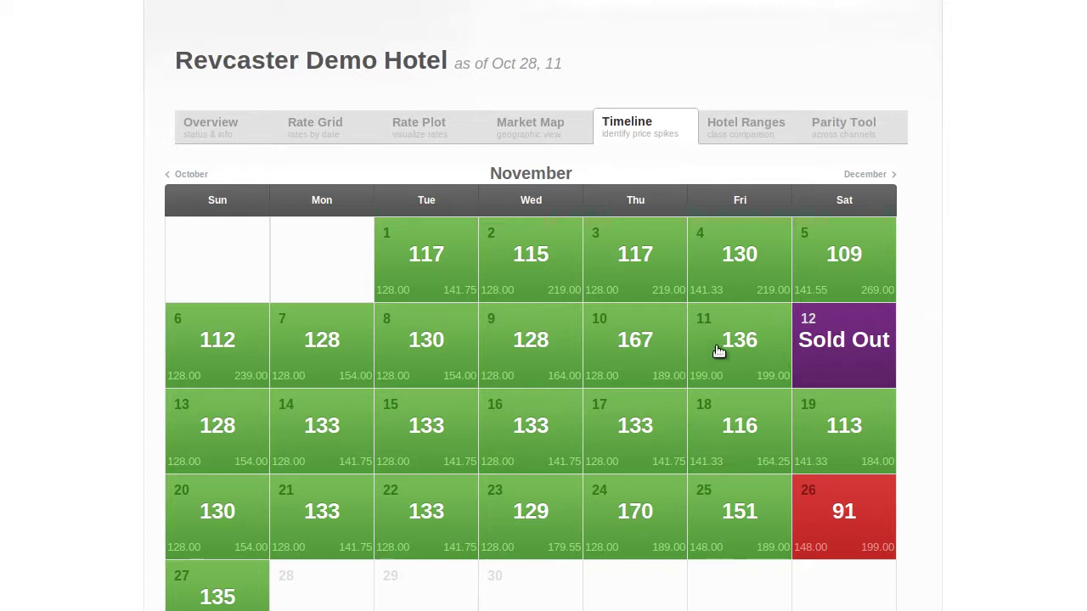
{"action": "left_click", "coordinate": [527, 256]}
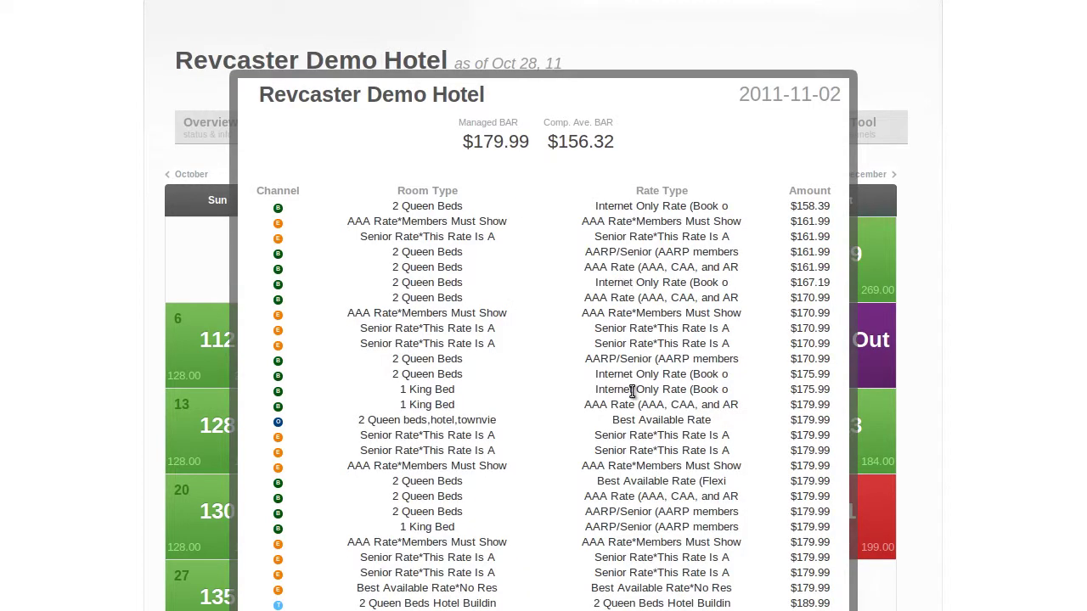
{"action": "left_click_drag", "start_coordinate": [473, 142], "coordinate": [580, 143]}
{"action": "scroll", "coordinate": [544, 319], "scroll_direction": "down", "scroll_amount": 3}
{"action": "left_click", "coordinate": [963, 347]}
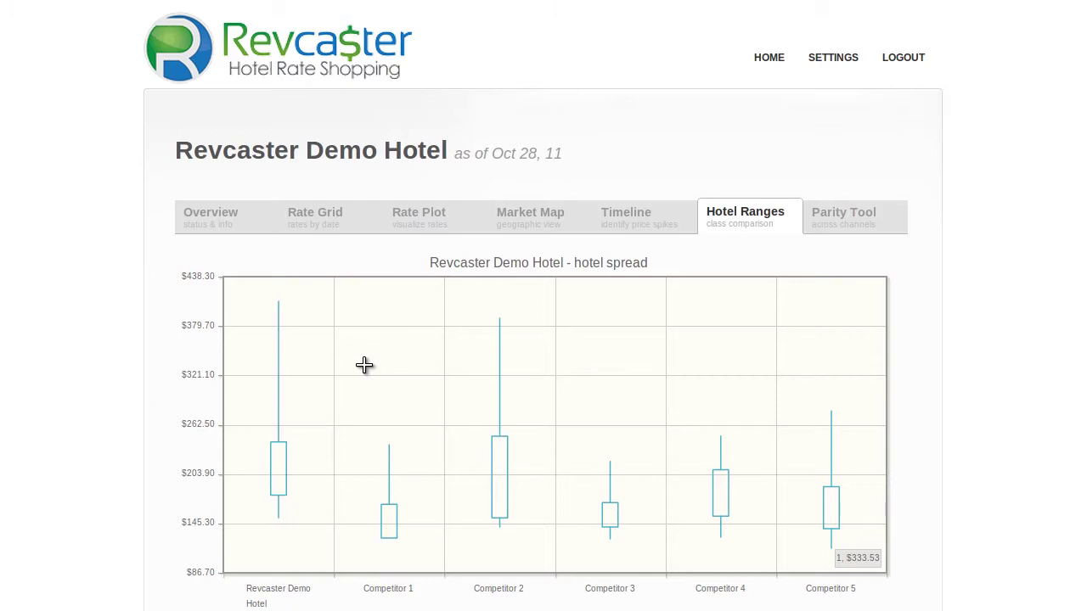
Step: Open the Parity Tool and view the Expedia rate details for Sat Oct/29/11
{"action": "left_click", "coordinate": [844, 217]}
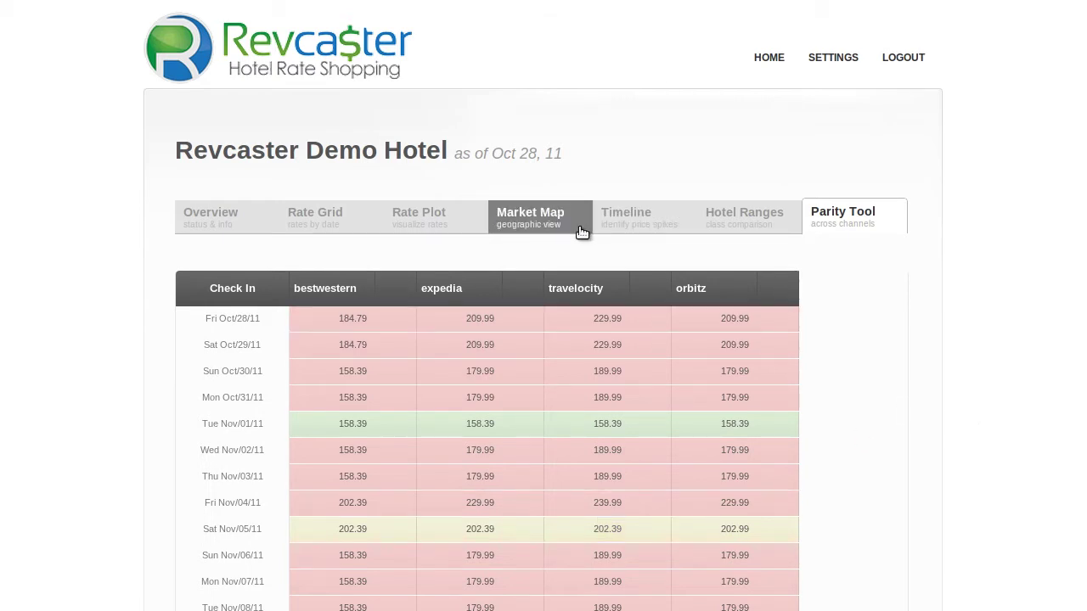
{"action": "left_click", "coordinate": [490, 355]}
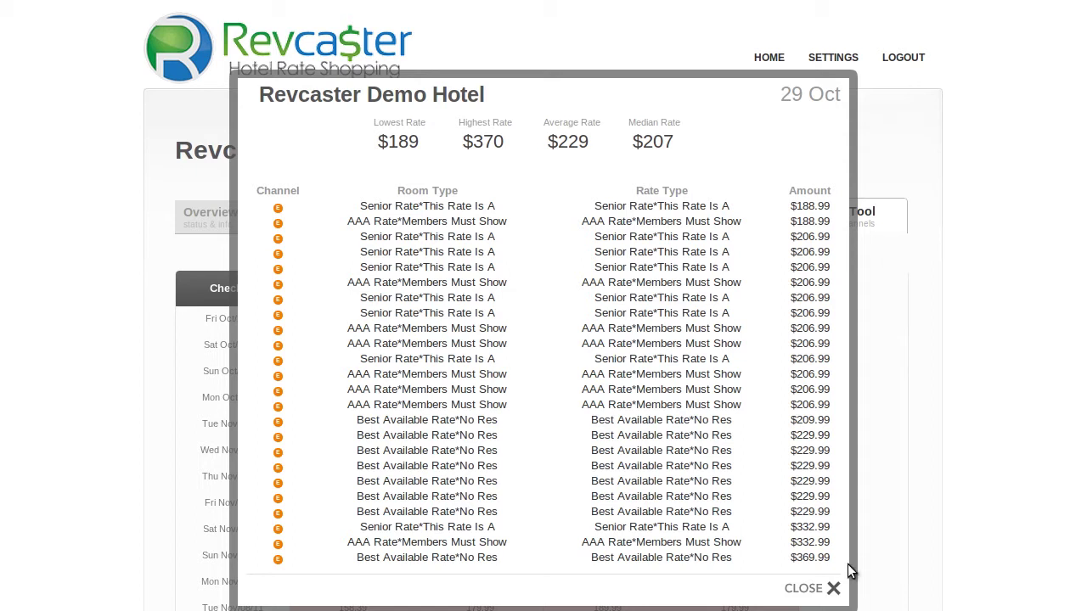
{"action": "left_click", "coordinate": [828, 587]}
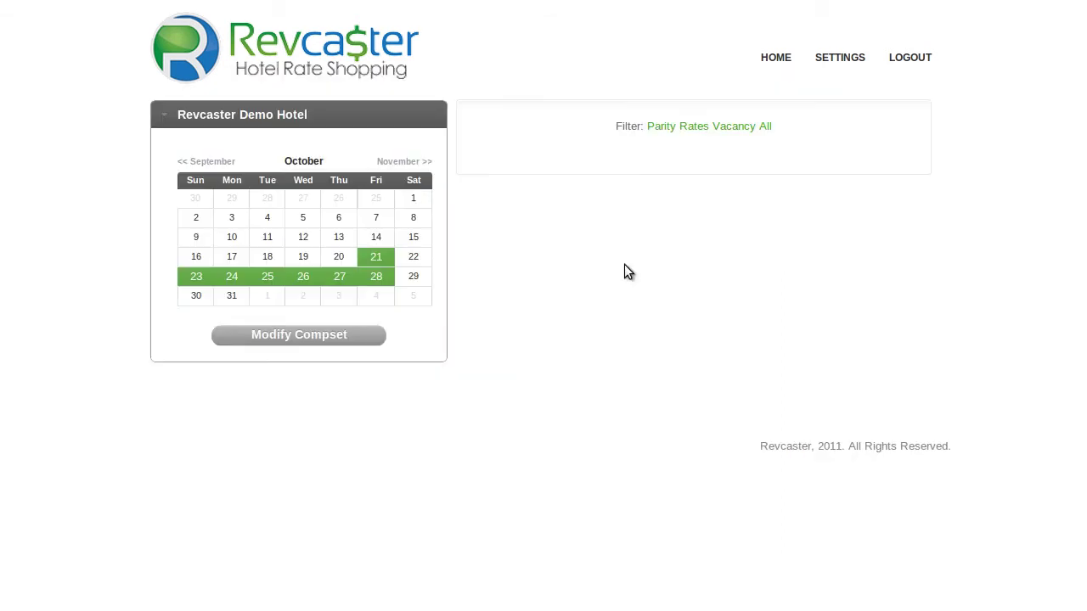